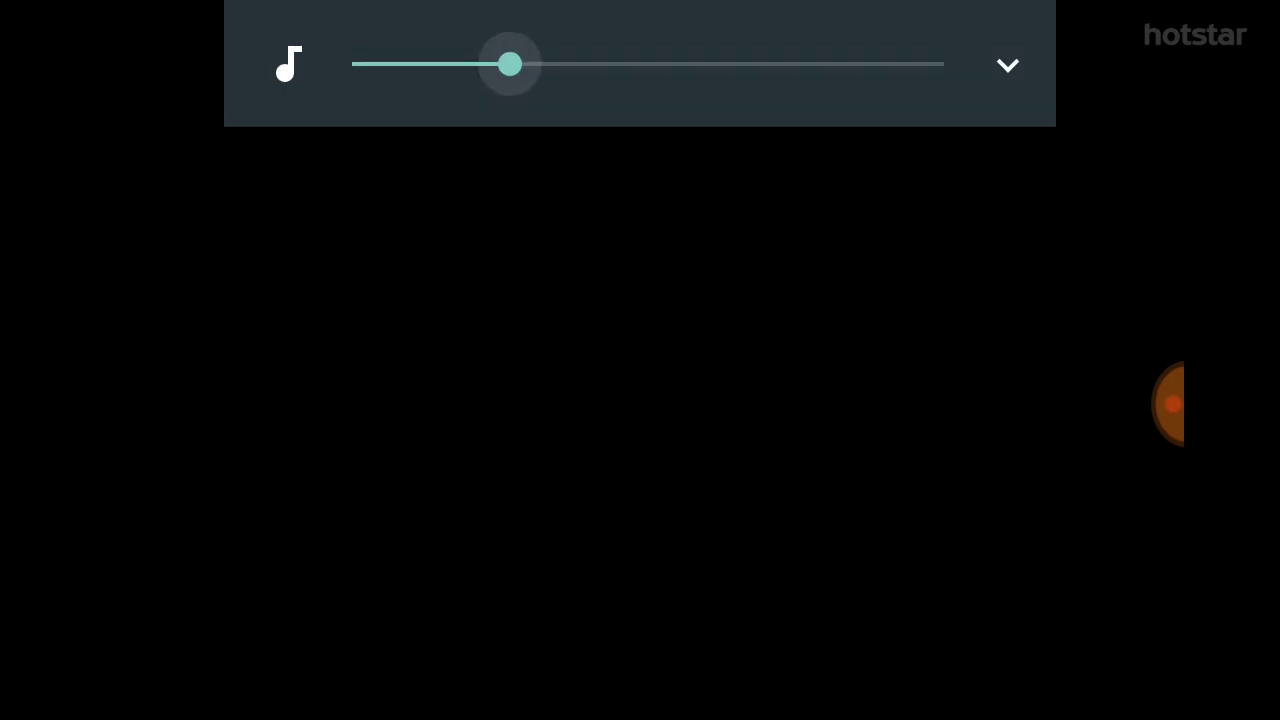
# Lower the Hotstar media volume to about 20% with the volume-down key
pyautogui.press('XF86AudioLowerVolume')
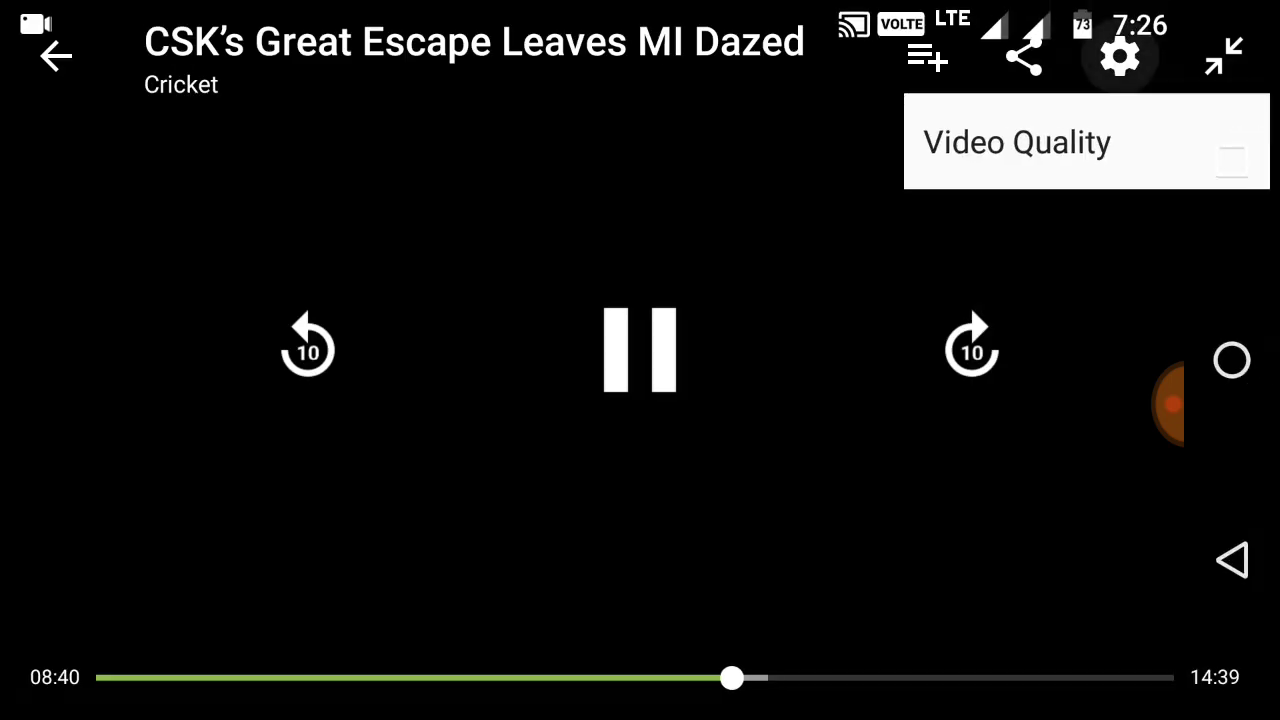
# Open the Select video quality dialog from the player settings, currently on Medium 360p
pyautogui.click(1013, 152)
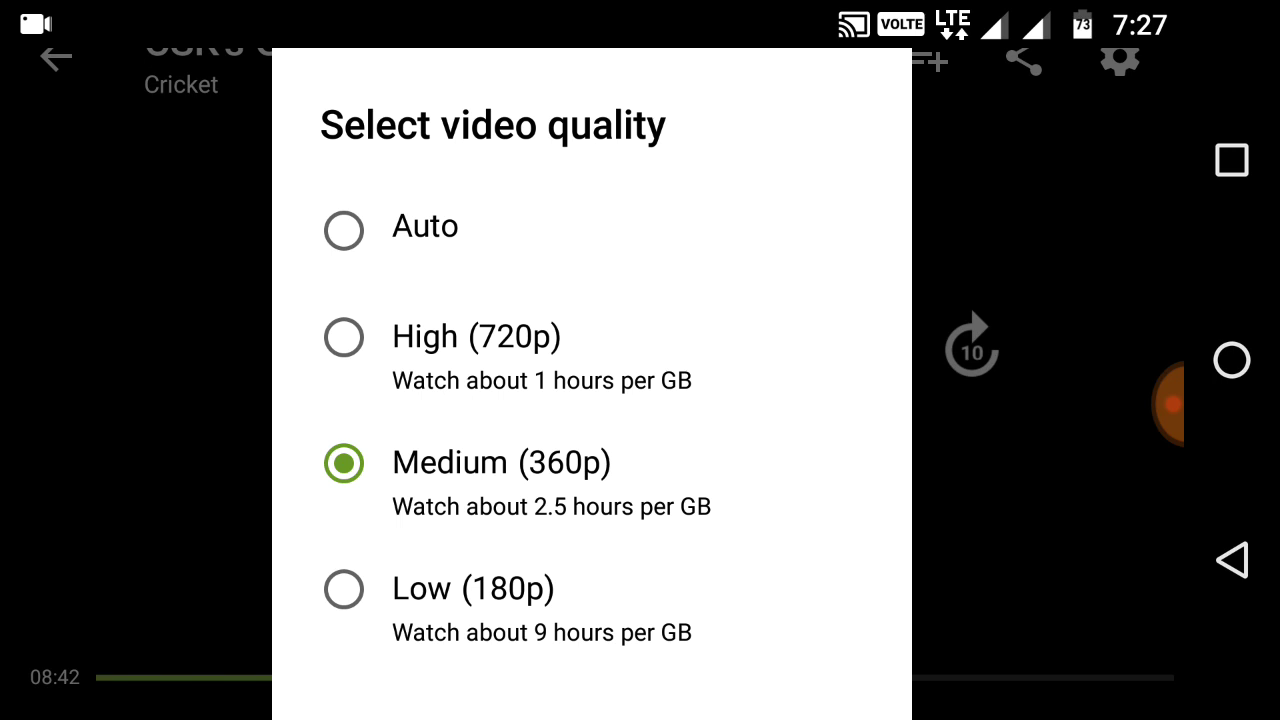